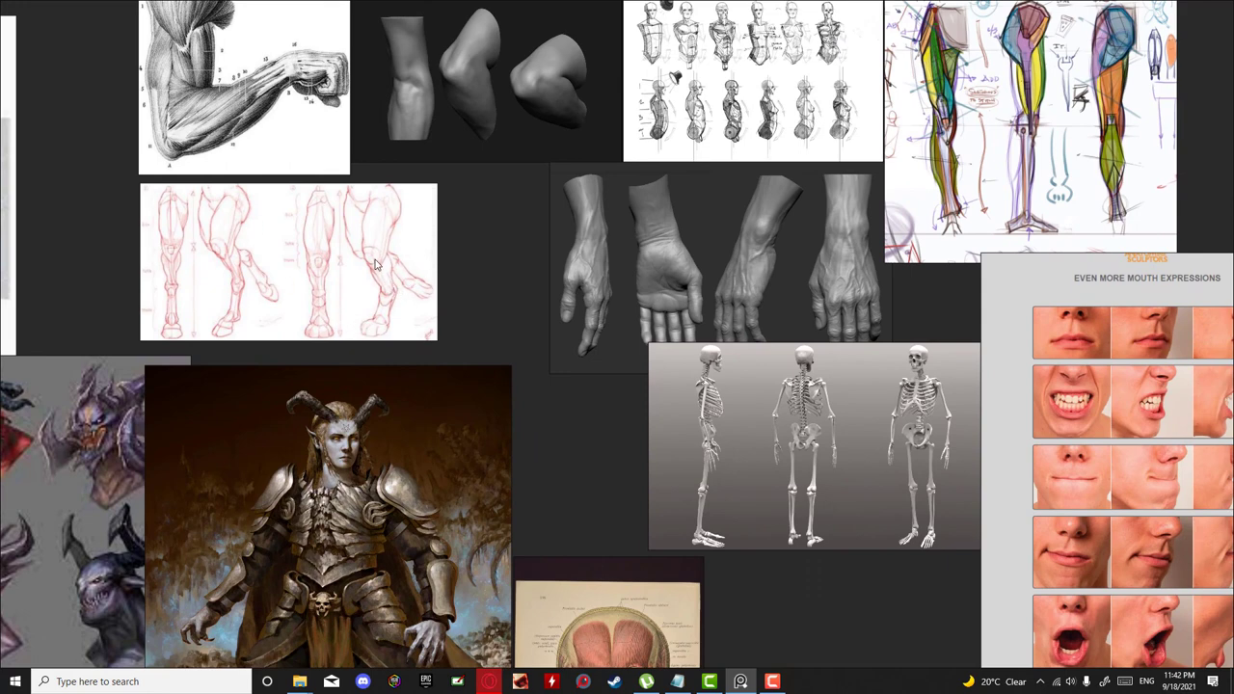
# Zoom out and pan to show the whole demon collection, then save the board with Ctrl+S
pyautogui.scroll(-5, 464, 268)
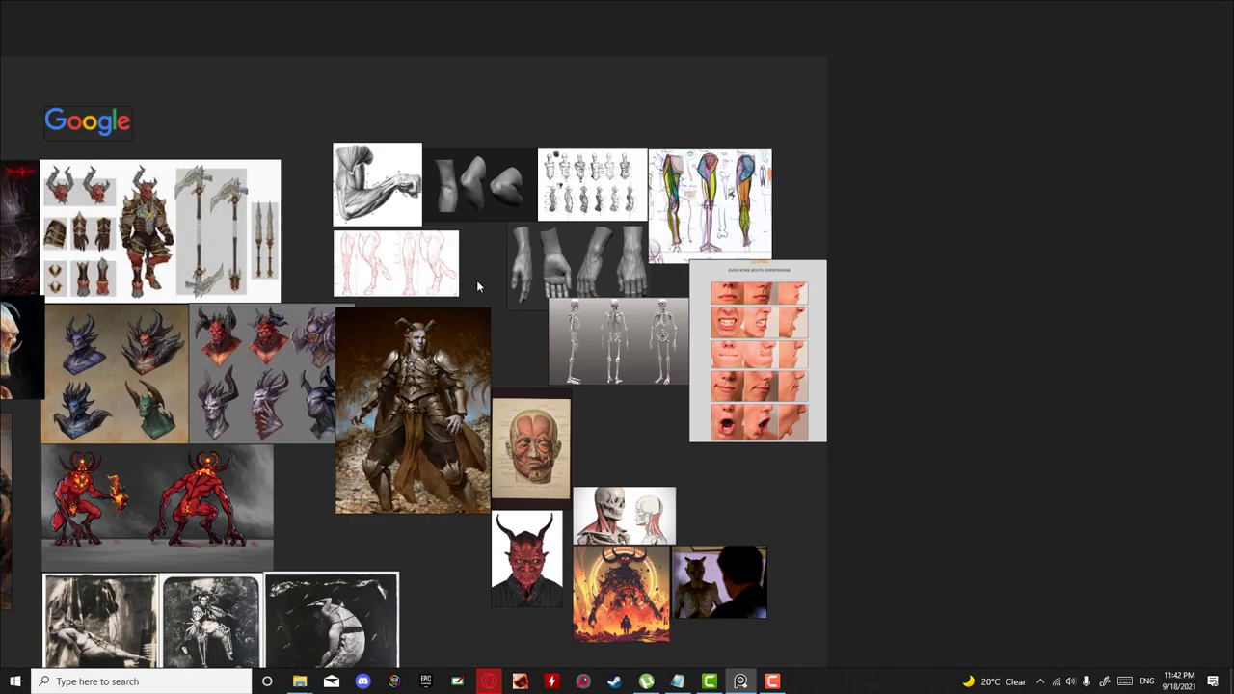
pyautogui.moveTo(620, 433); pyautogui.dragTo(653, 318)
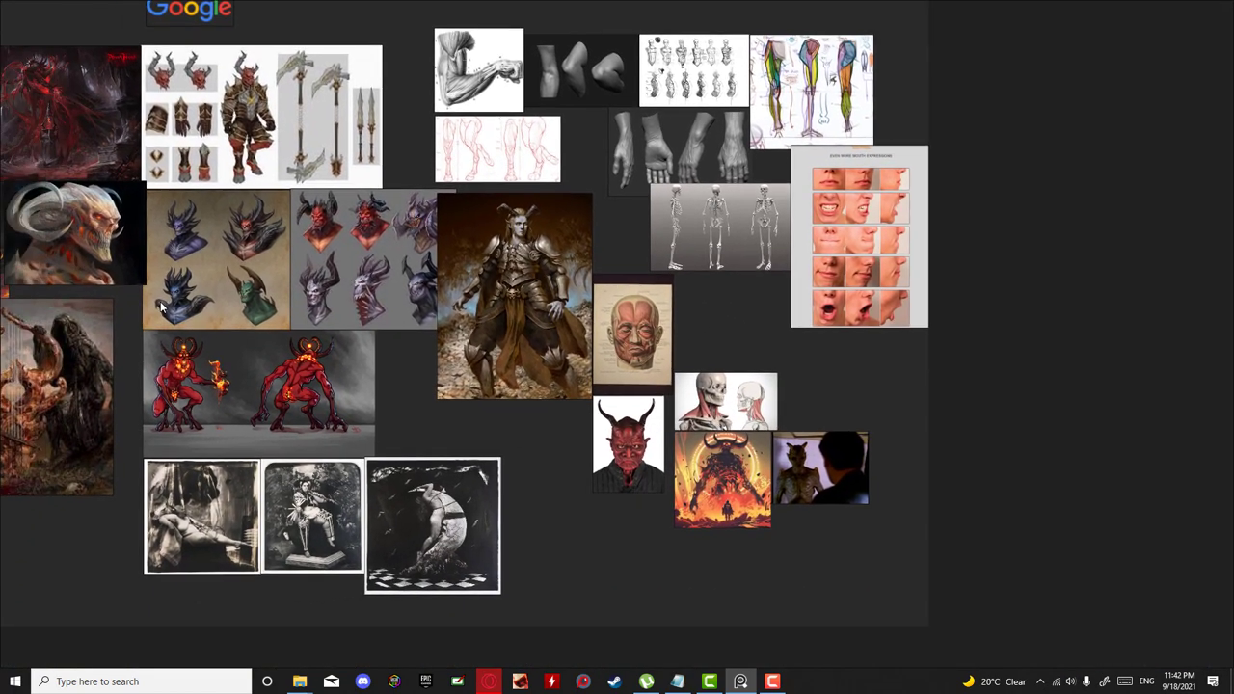
pyautogui.moveTo(144, 308); pyautogui.dragTo(424, 319)
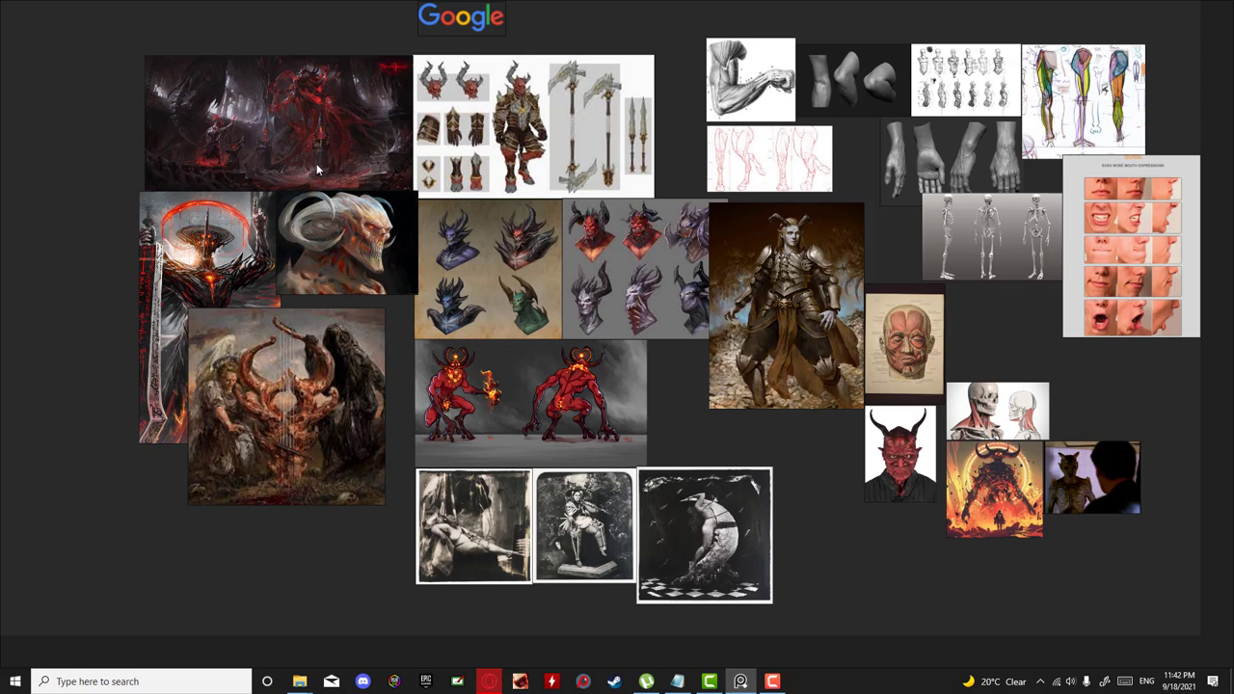
pyautogui.hotkey('ctrl', 's')
pyautogui.doubleClick(301, 388)
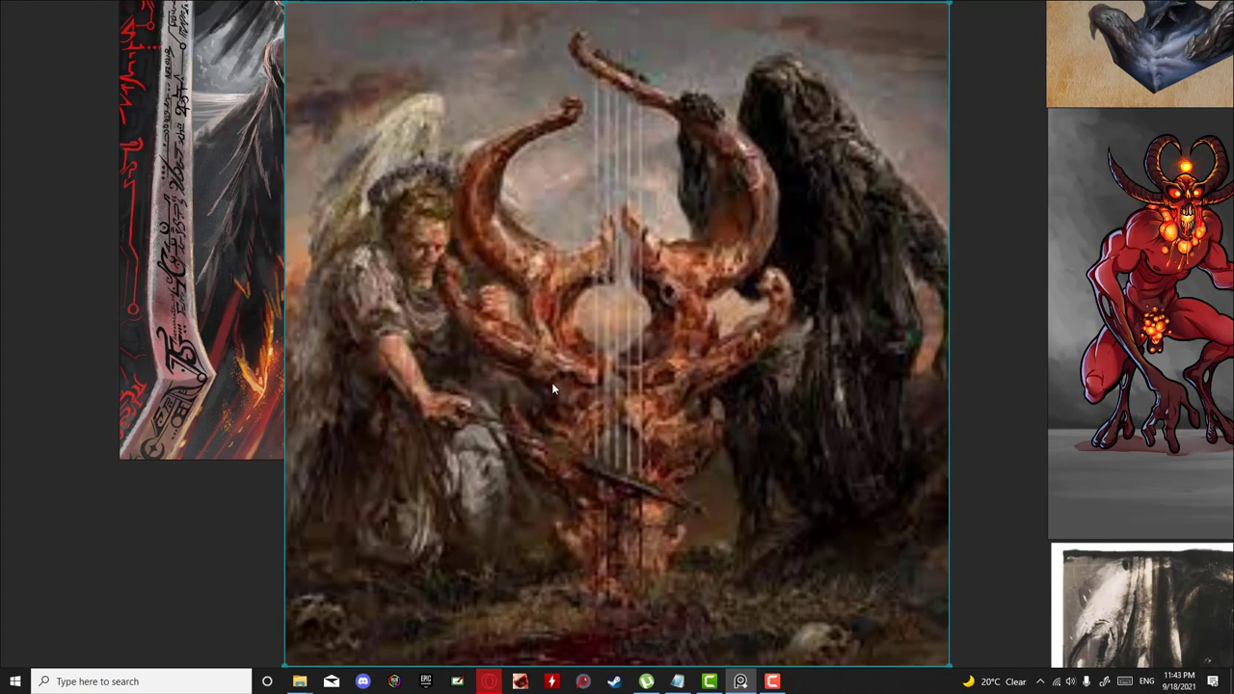
pyautogui.doubleClick(605, 385)
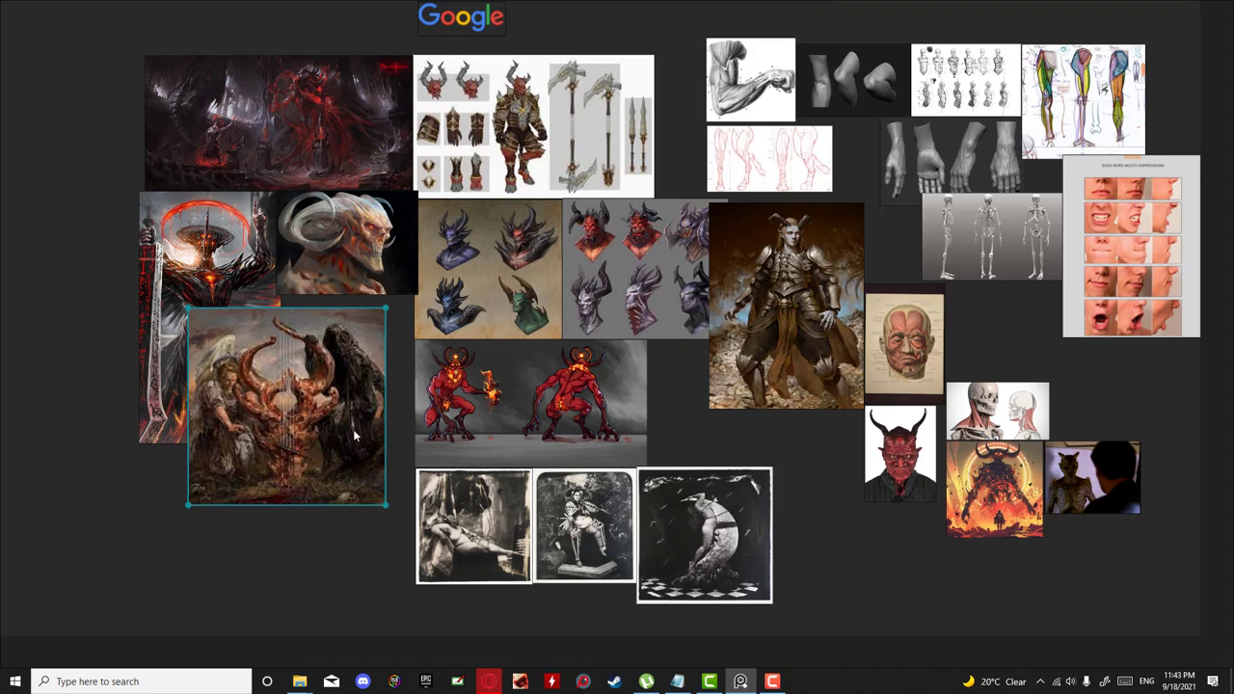
pyautogui.doubleClick(286, 423)
pyautogui.doubleClick(427, 434)
pyautogui.click(679, 442)
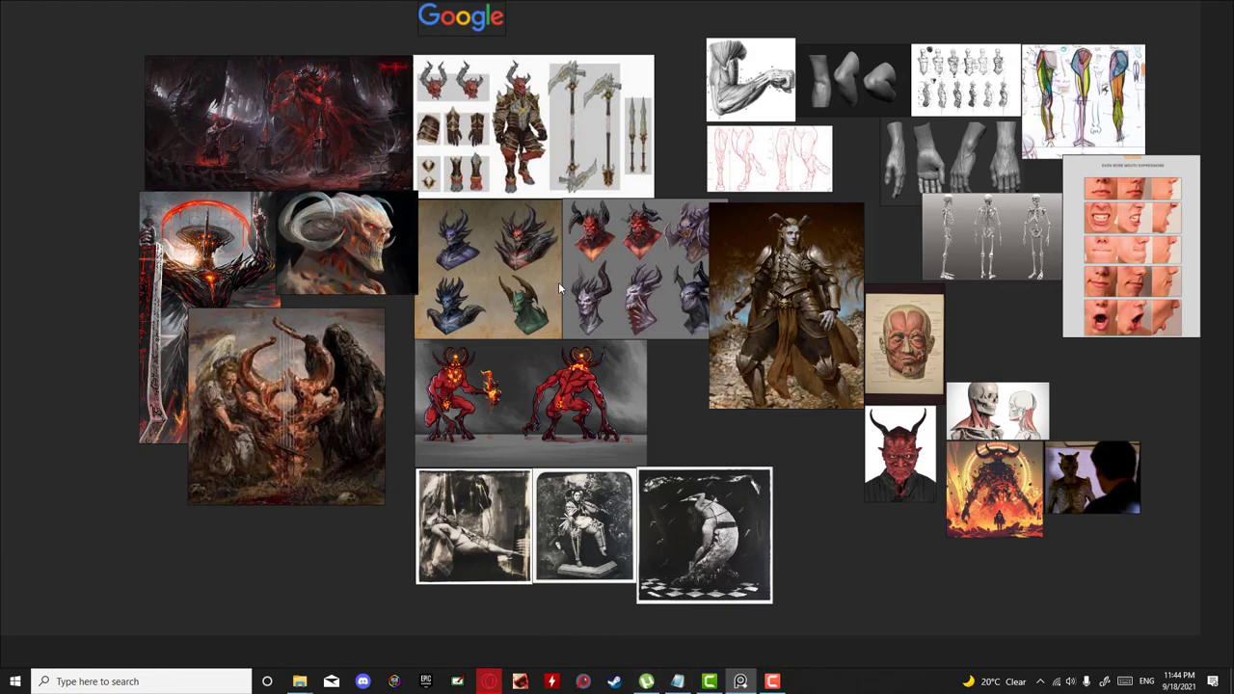
# View the red demon pair full-size, then pick the weapon sheet, grey heads, blue heads and red demons images
pyautogui.doubleClick(483, 409)
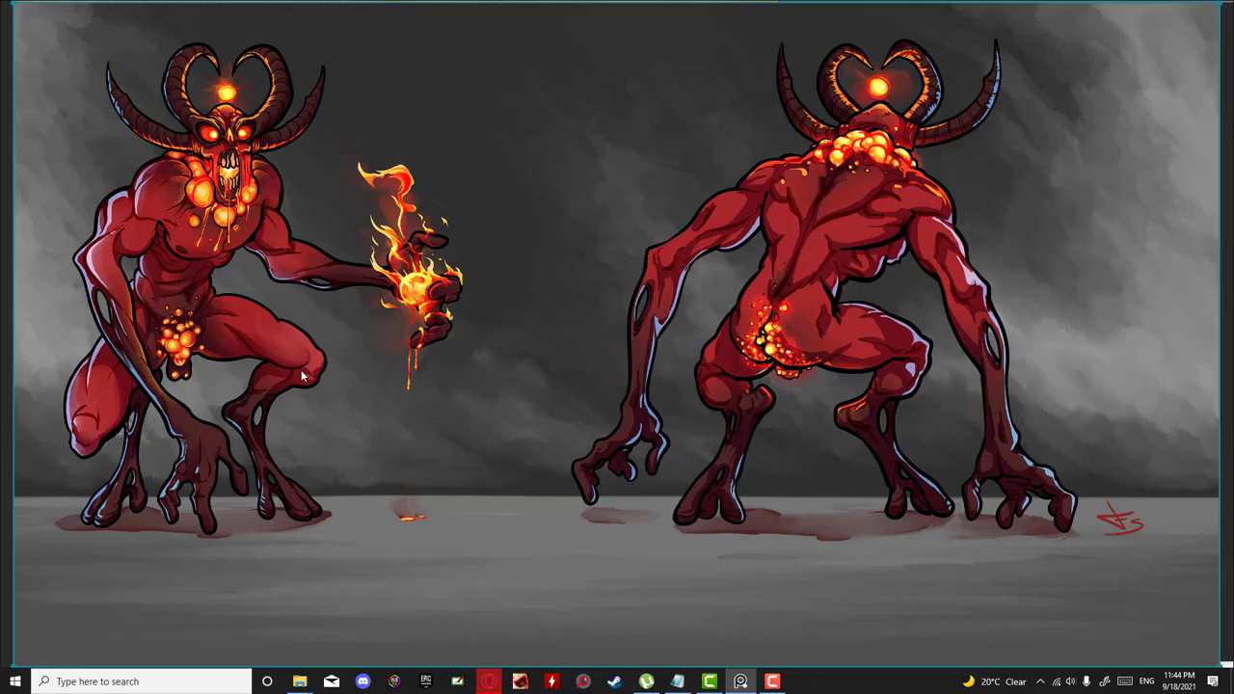
pyautogui.doubleClick(443, 368)
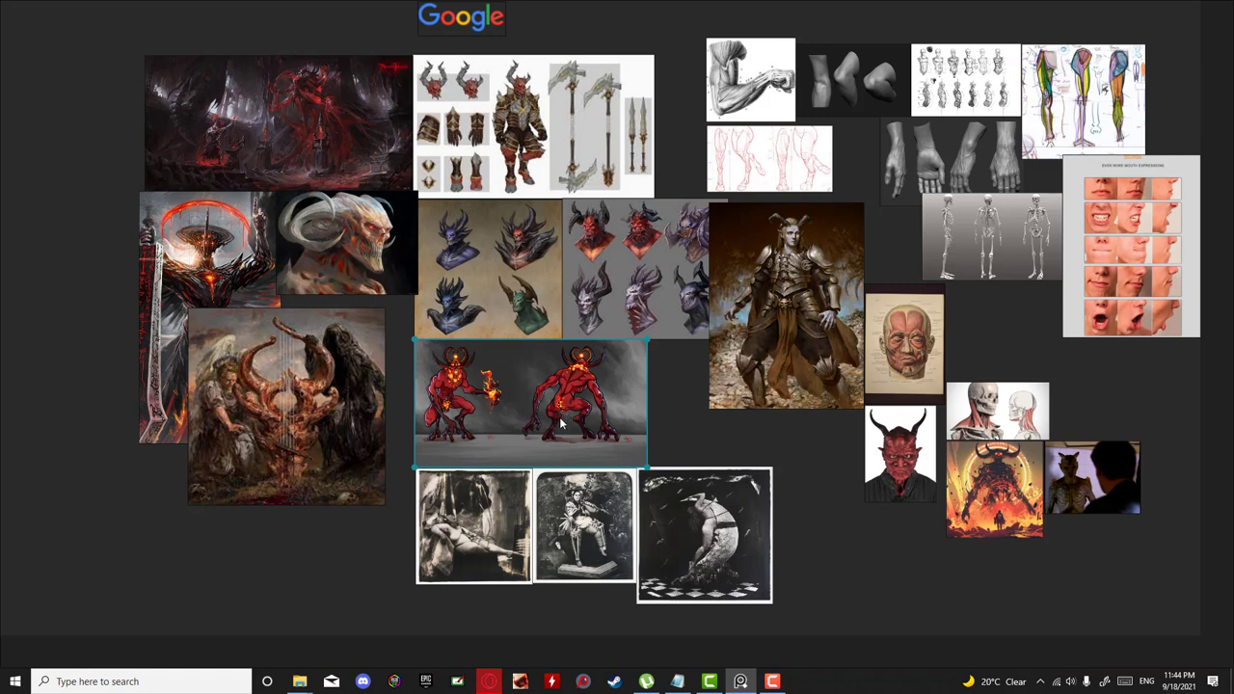
pyautogui.click(508, 165)
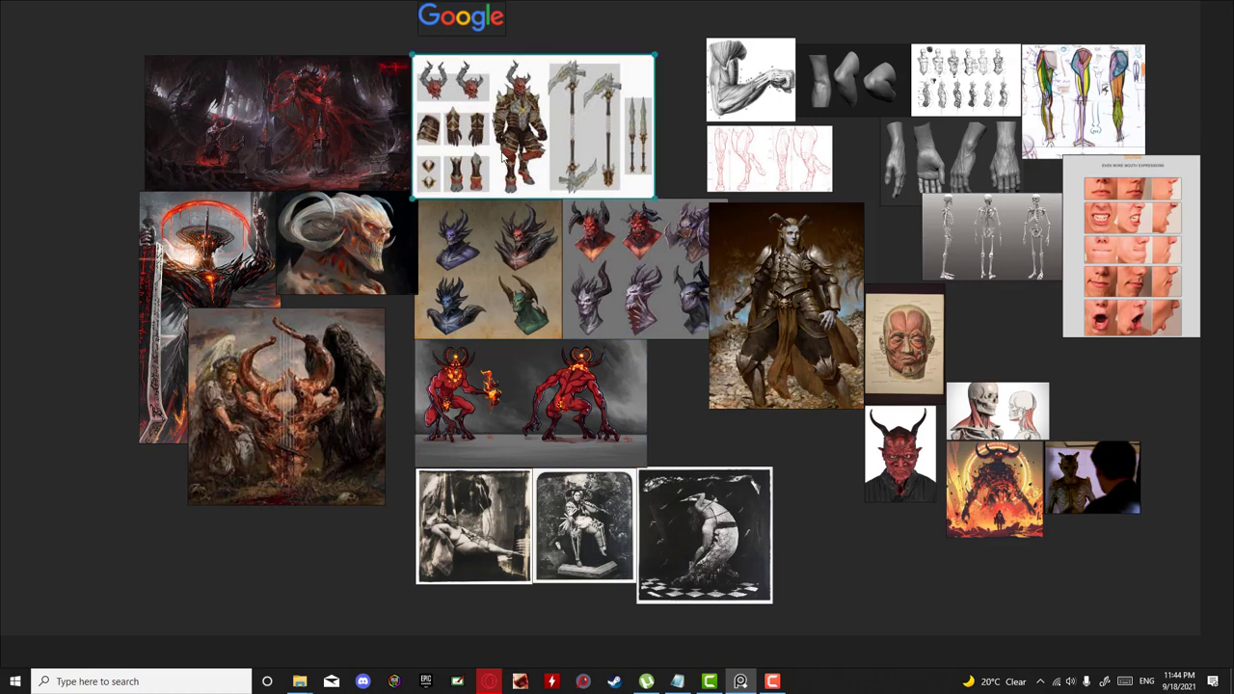
pyautogui.click(637, 263)
pyautogui.click(519, 299)
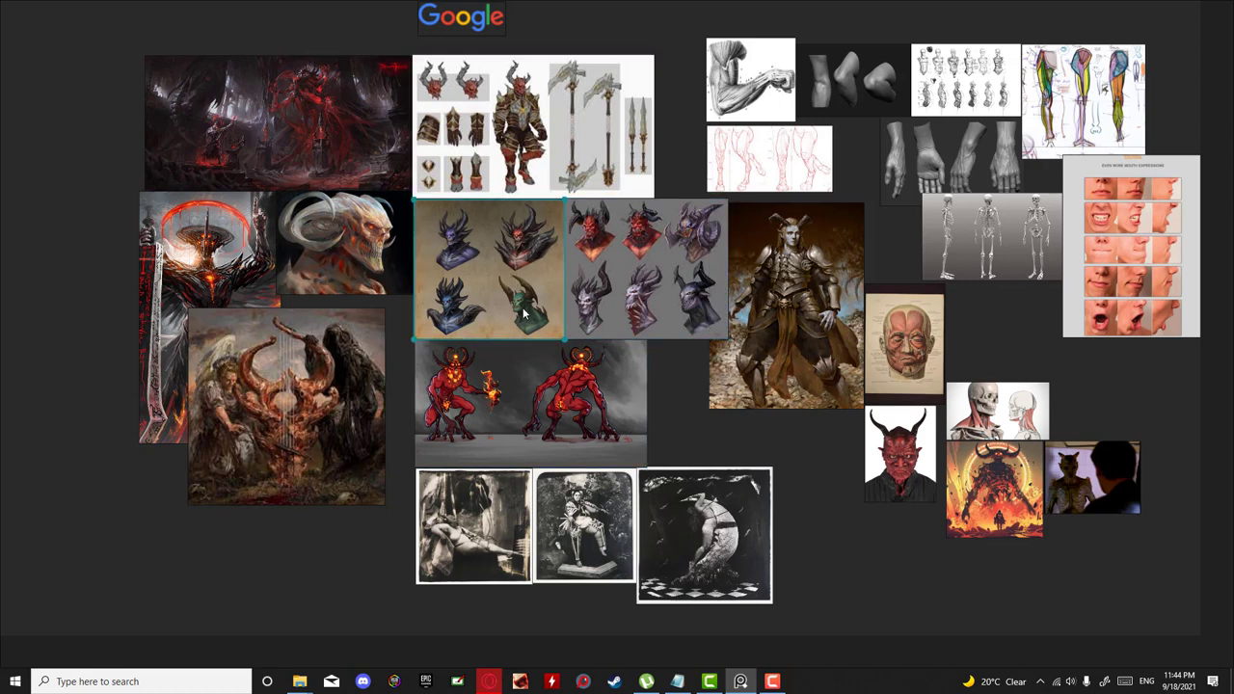
pyautogui.click(546, 418)
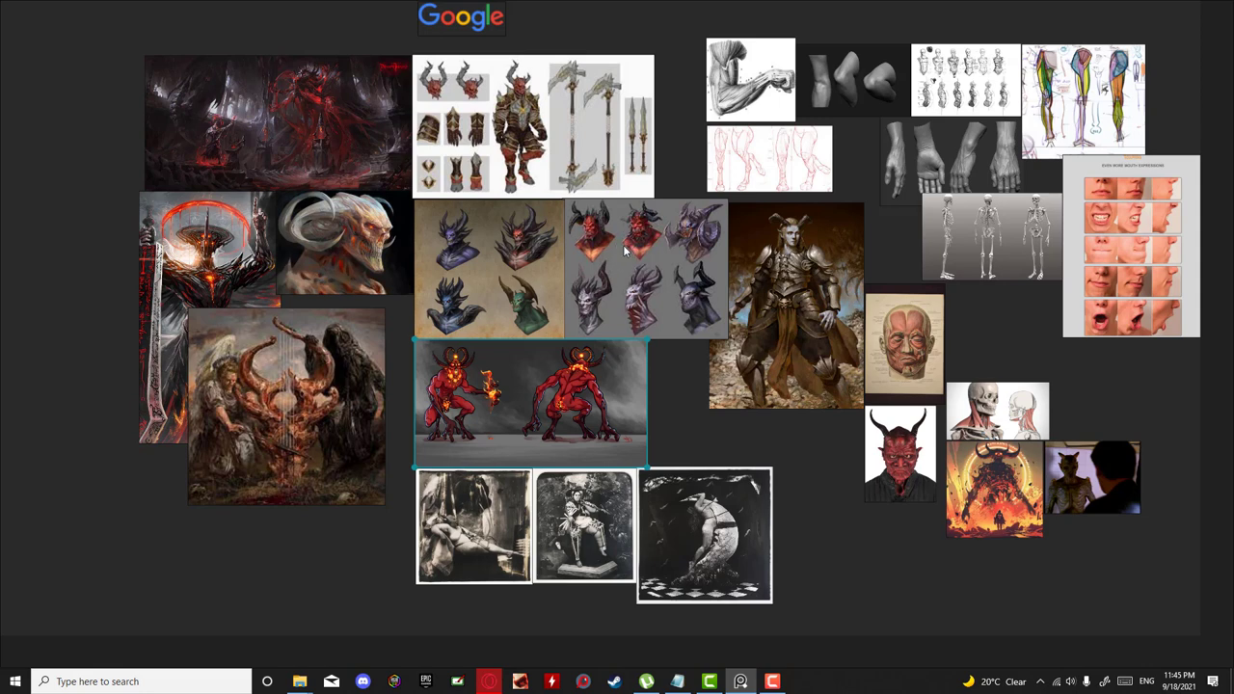
# Fit the armoured demon sheet to the window and back, then enlarge the horned elf painting
pyautogui.doubleClick(546, 136)
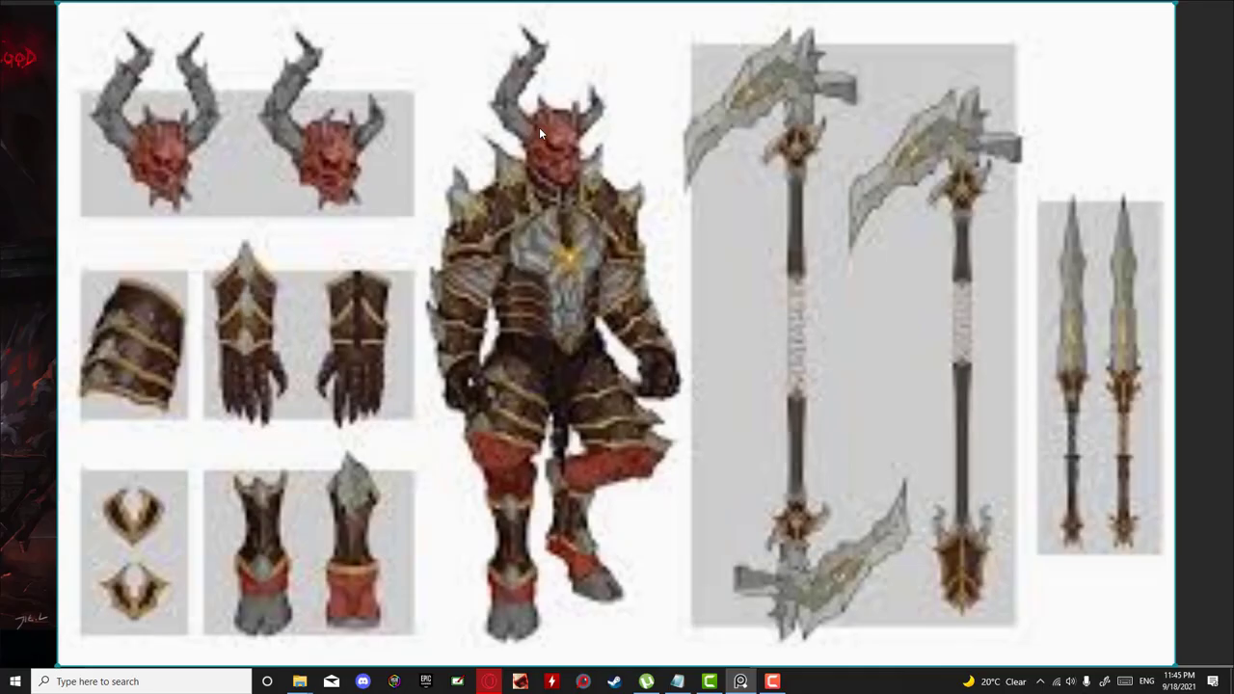
pyautogui.doubleClick(544, 242)
pyautogui.scroll(2, 548, 249)
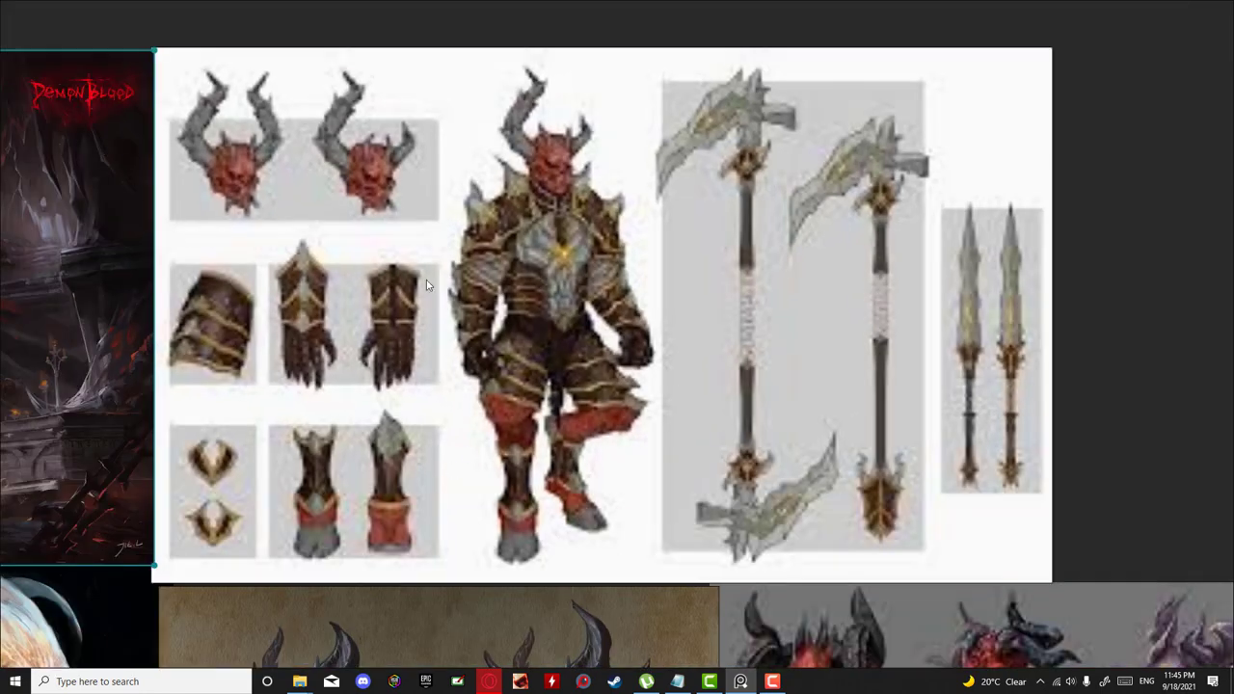
pyautogui.scroll(-10, 426, 280)
pyautogui.doubleClick(623, 392)
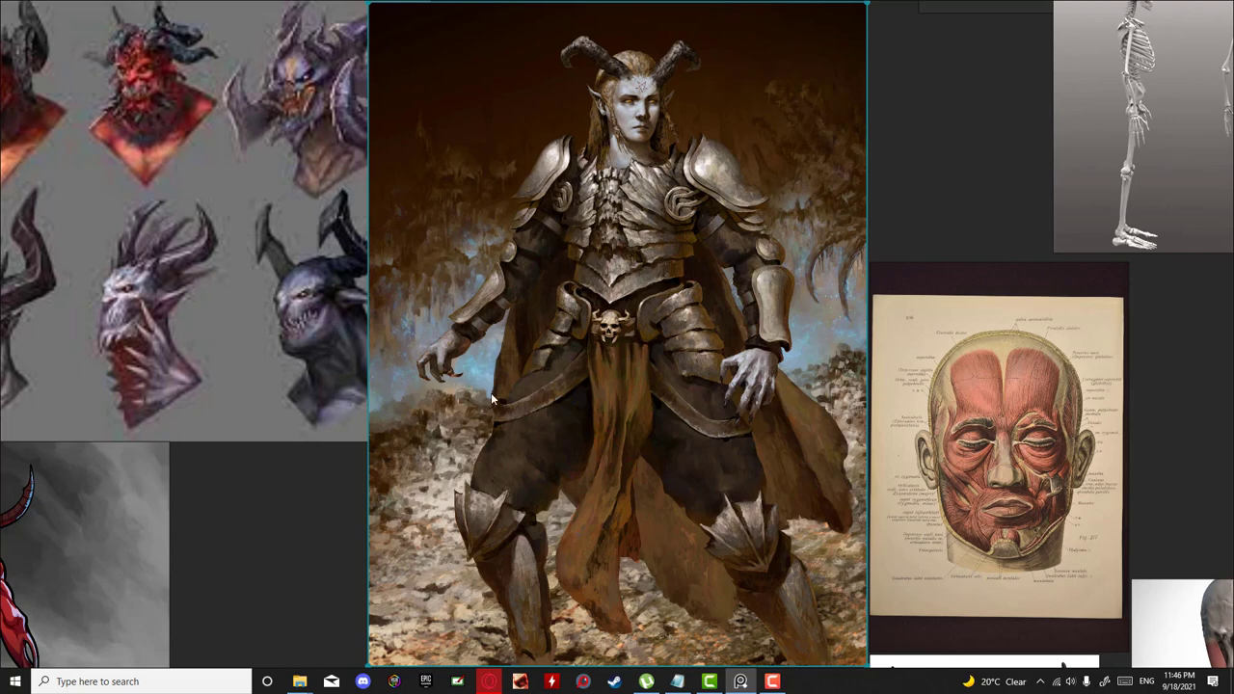
pyautogui.scroll(-3, 502, 521)
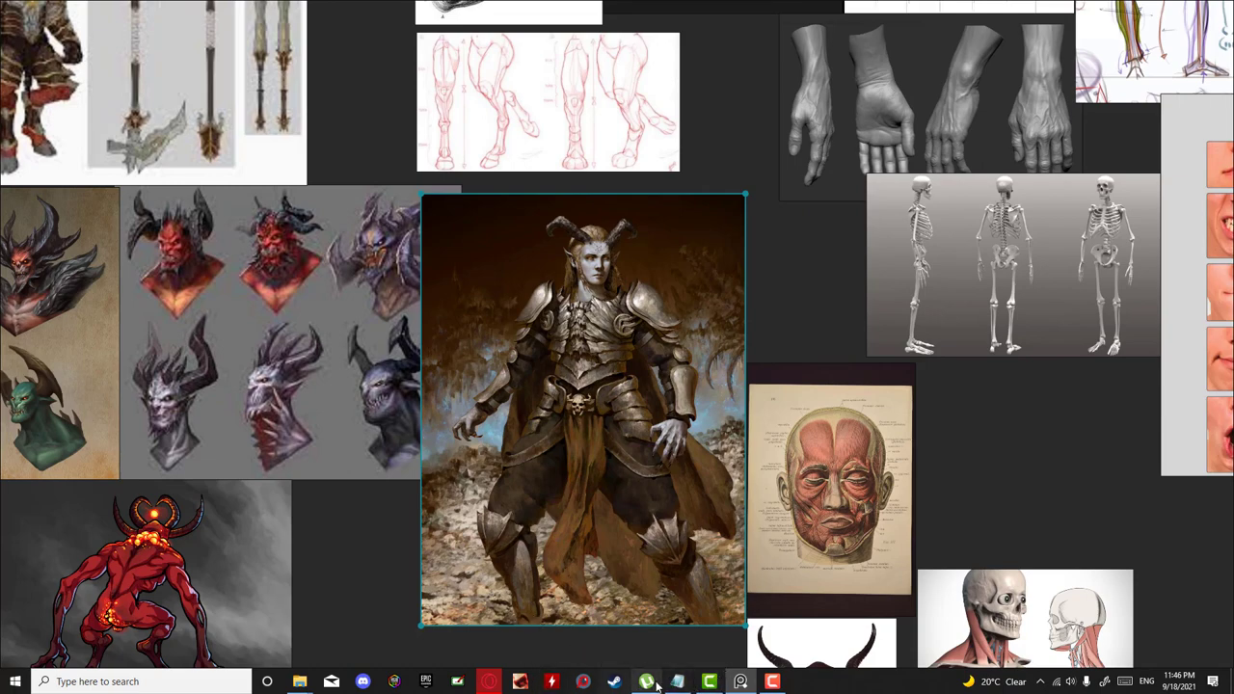
# Zoom and pan the board to bring the devil images into close view
pyautogui.scroll(-2, 747, 547)
pyautogui.click(880, 410)
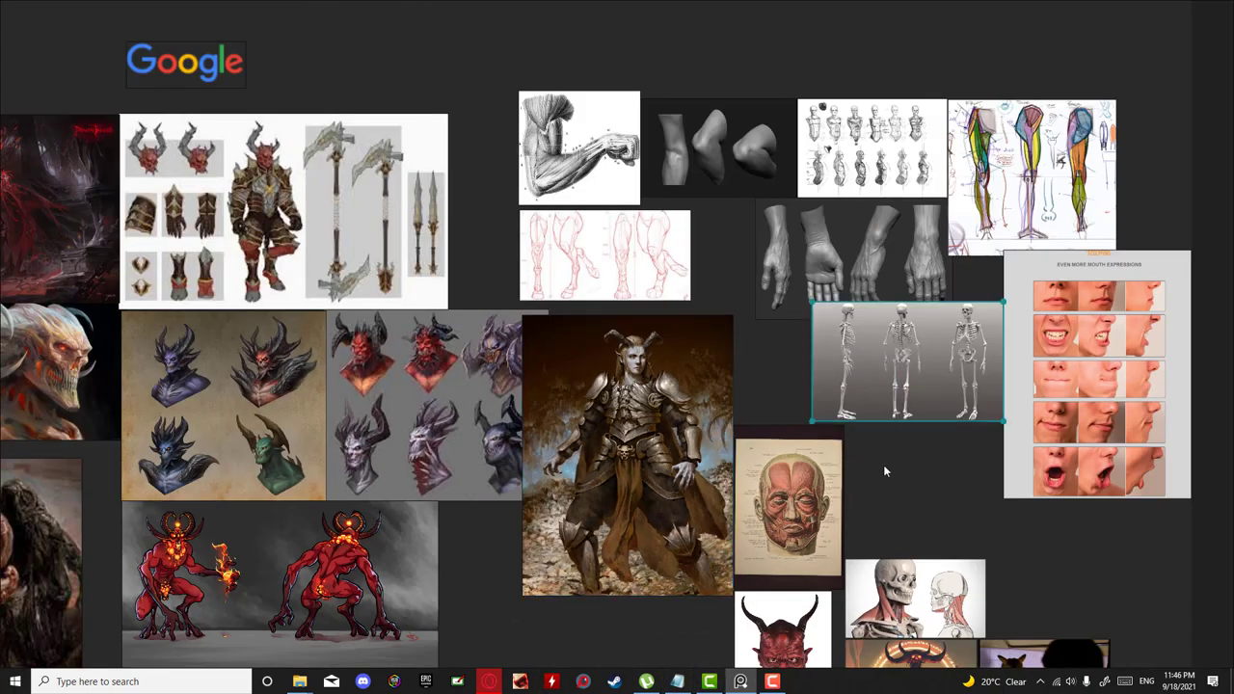
pyautogui.scroll(-5, 883, 465)
pyautogui.scroll(4, 883, 465)
pyautogui.scroll(-1, 1013, 564)
pyautogui.scroll(-3, 1031, 597)
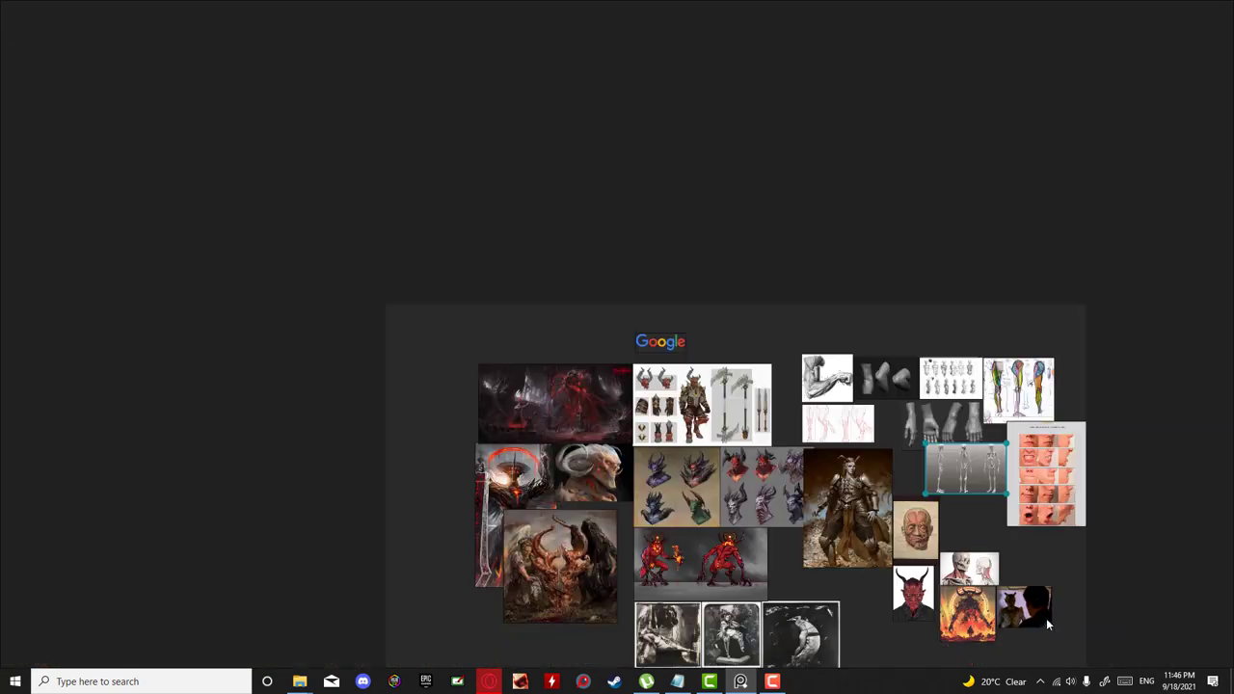
pyautogui.moveTo(994, 625); pyautogui.dragTo(902, 483)
pyautogui.scroll(6, 894, 456)
pyautogui.scroll(2, 894, 456)
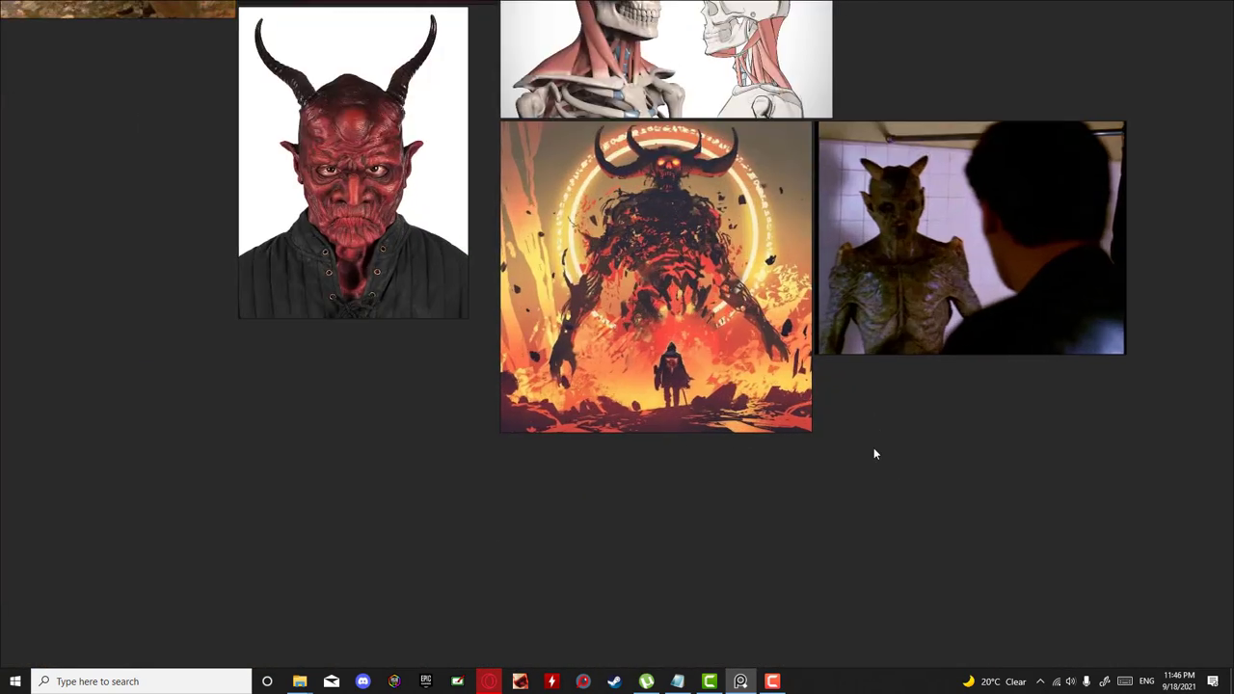
# Fit the red devil mask photo to the window, nudge it slightly left, then deselect it
pyautogui.click(413, 319)
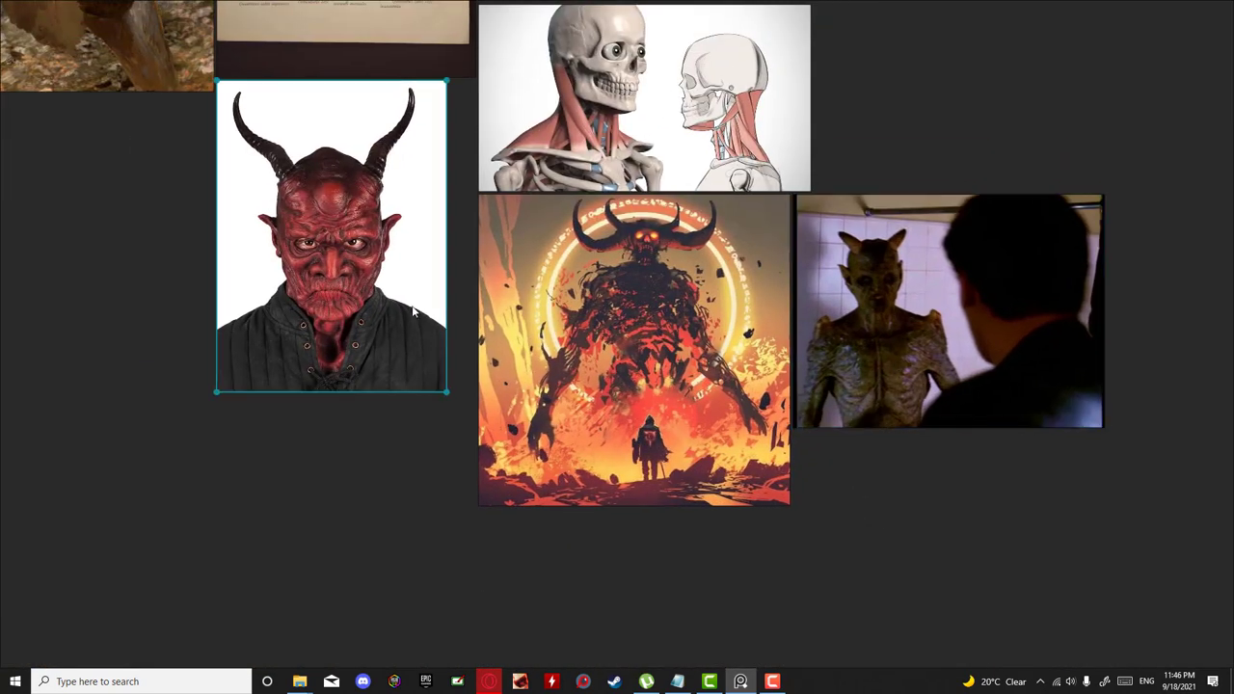
pyautogui.doubleClick(307, 241)
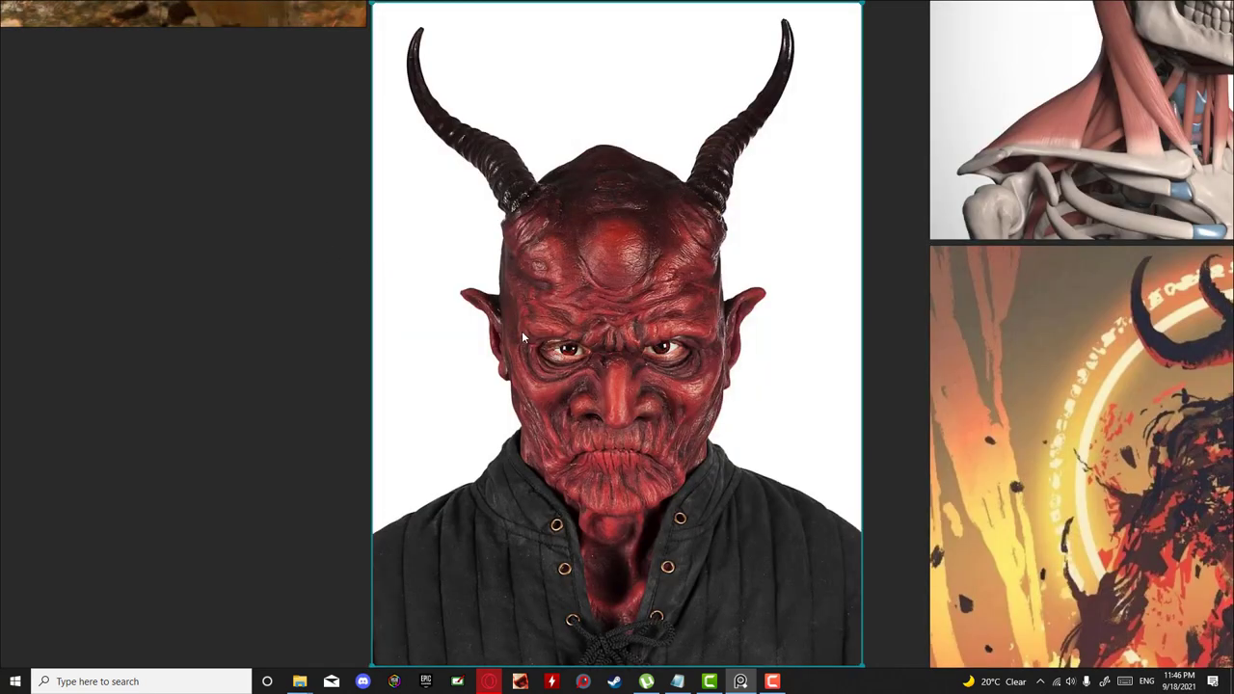
pyautogui.doubleClick(521, 330)
pyautogui.doubleClick(343, 244)
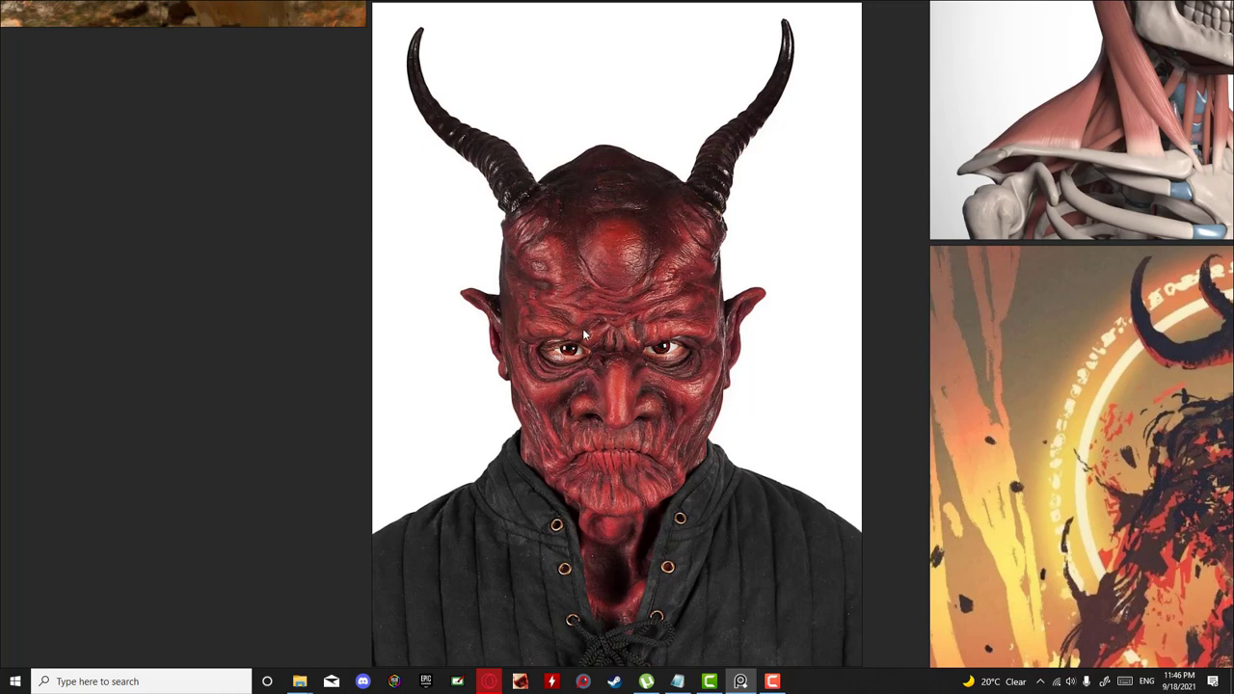
pyautogui.moveTo(633, 359); pyautogui.dragTo(588, 351)
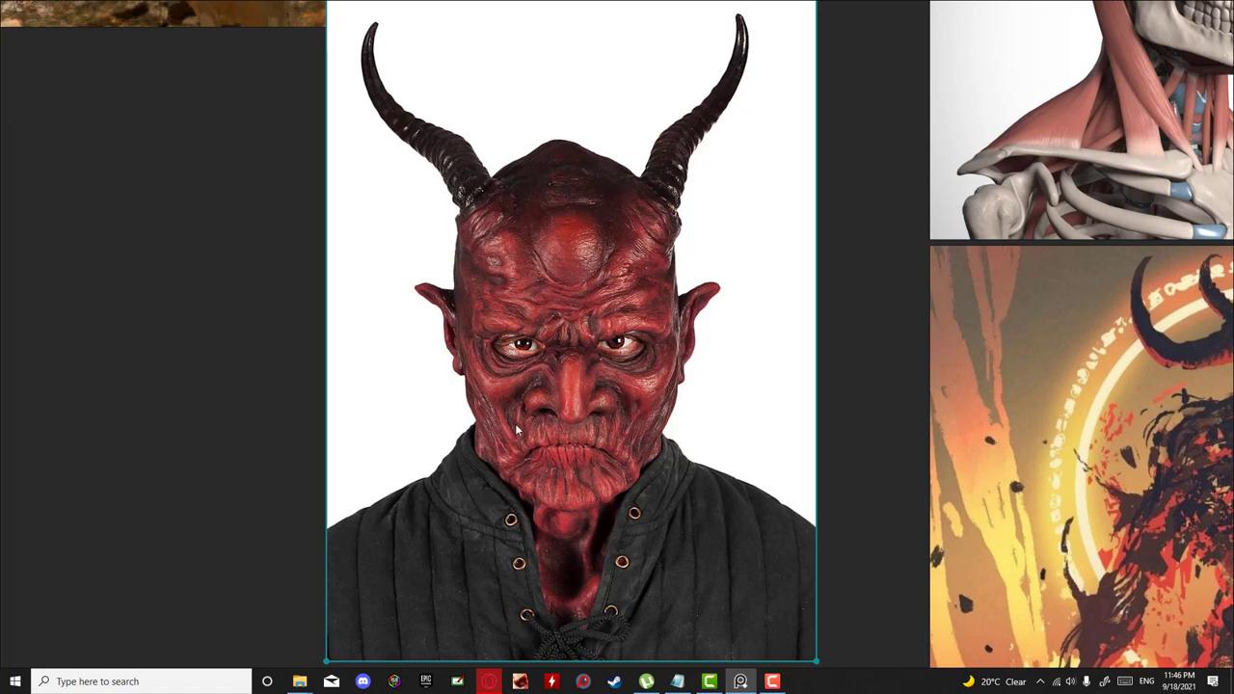
pyautogui.click(865, 433)
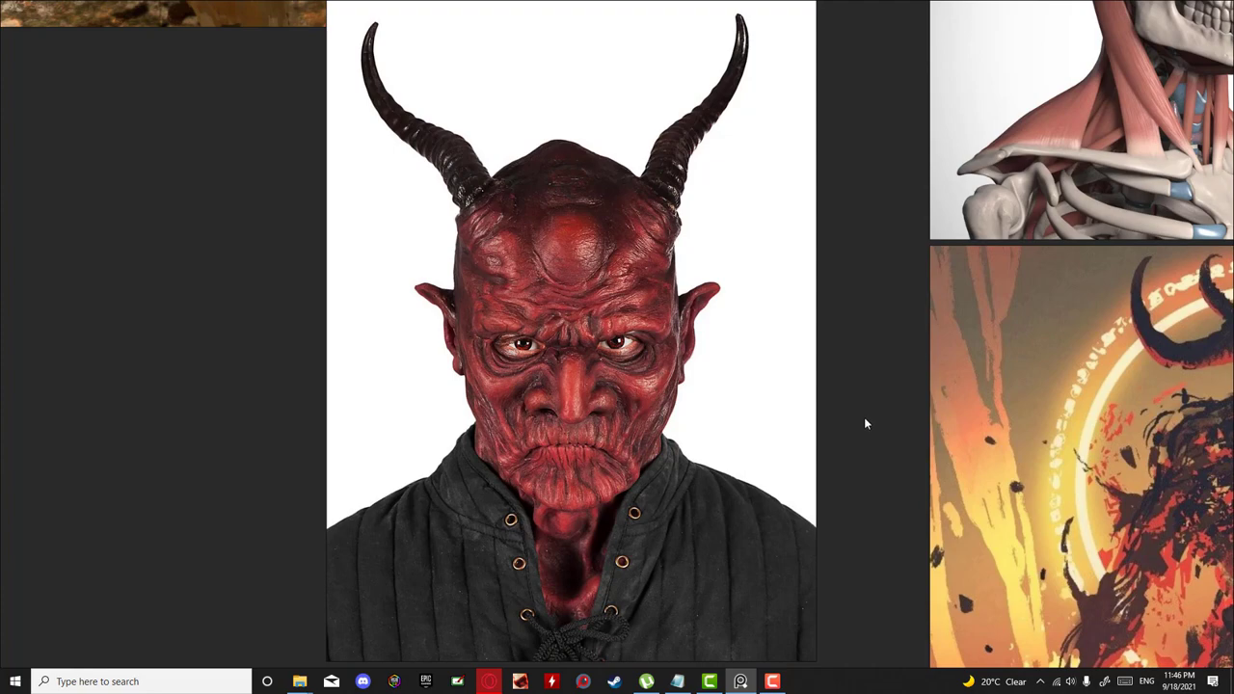
# Zoom and scroll over the fiery demon painting and the green creature still up close
pyautogui.hscroll(5, 743, 383)
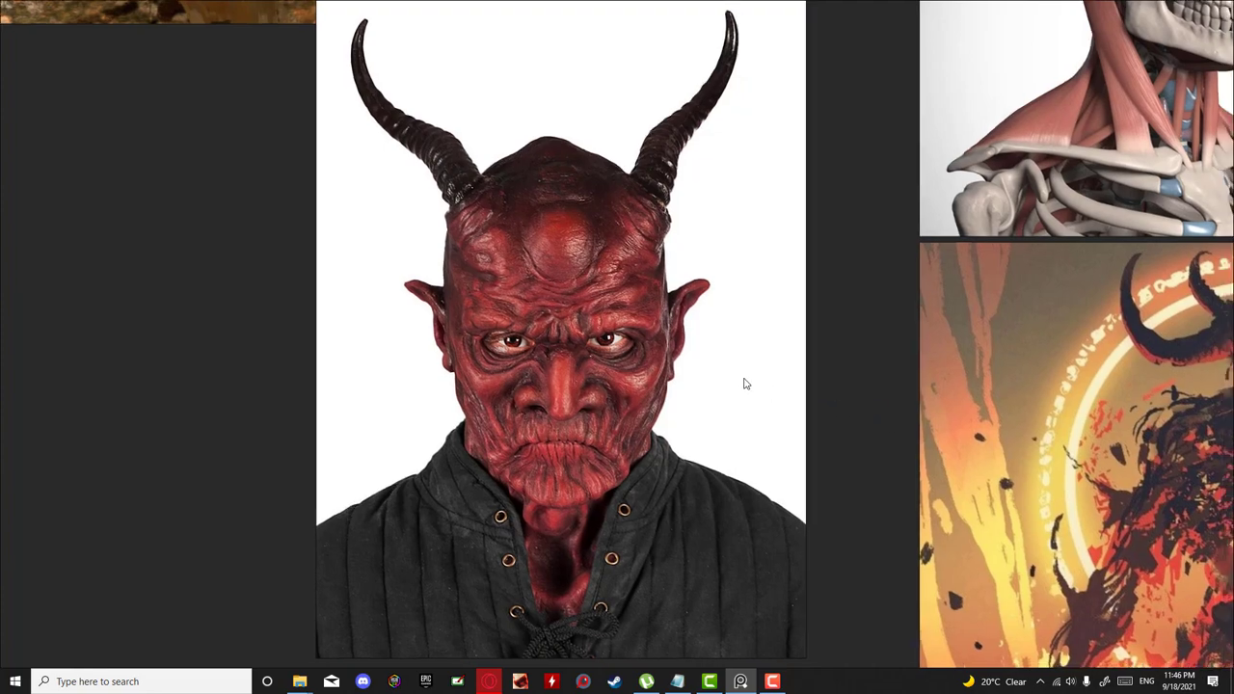
pyautogui.scroll(1, 795, 355)
pyautogui.hscroll(5, 743, 341)
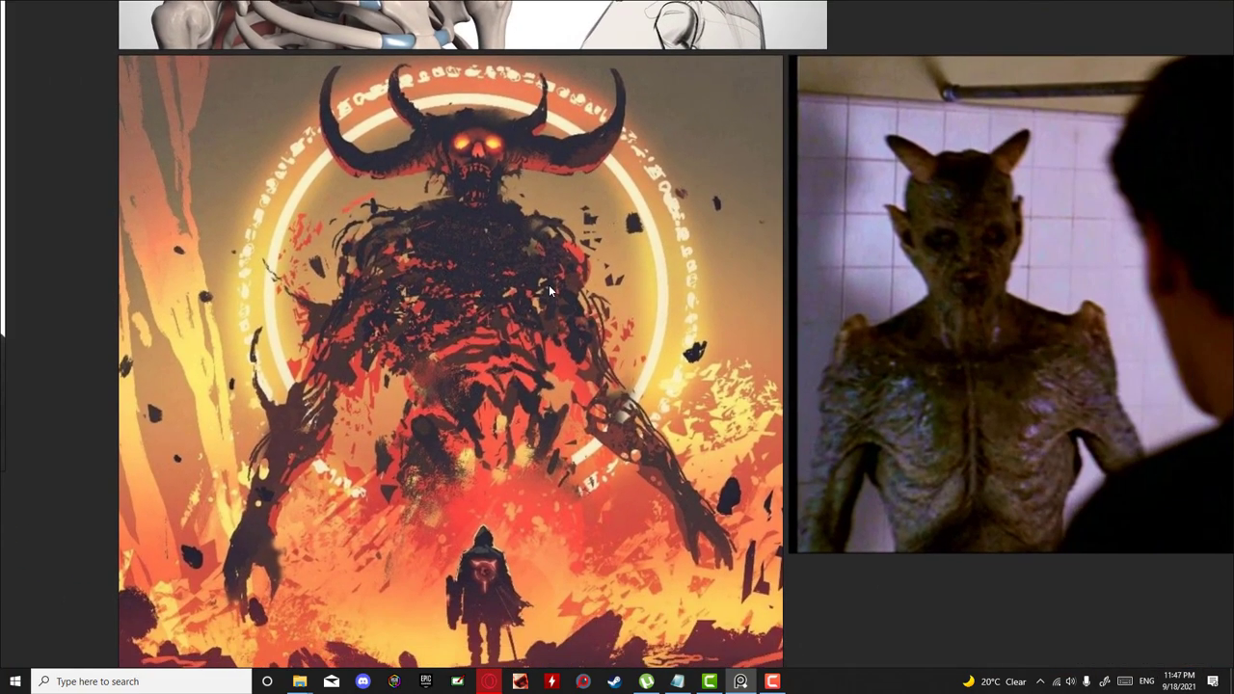
pyautogui.scroll(-1, 570, 310)
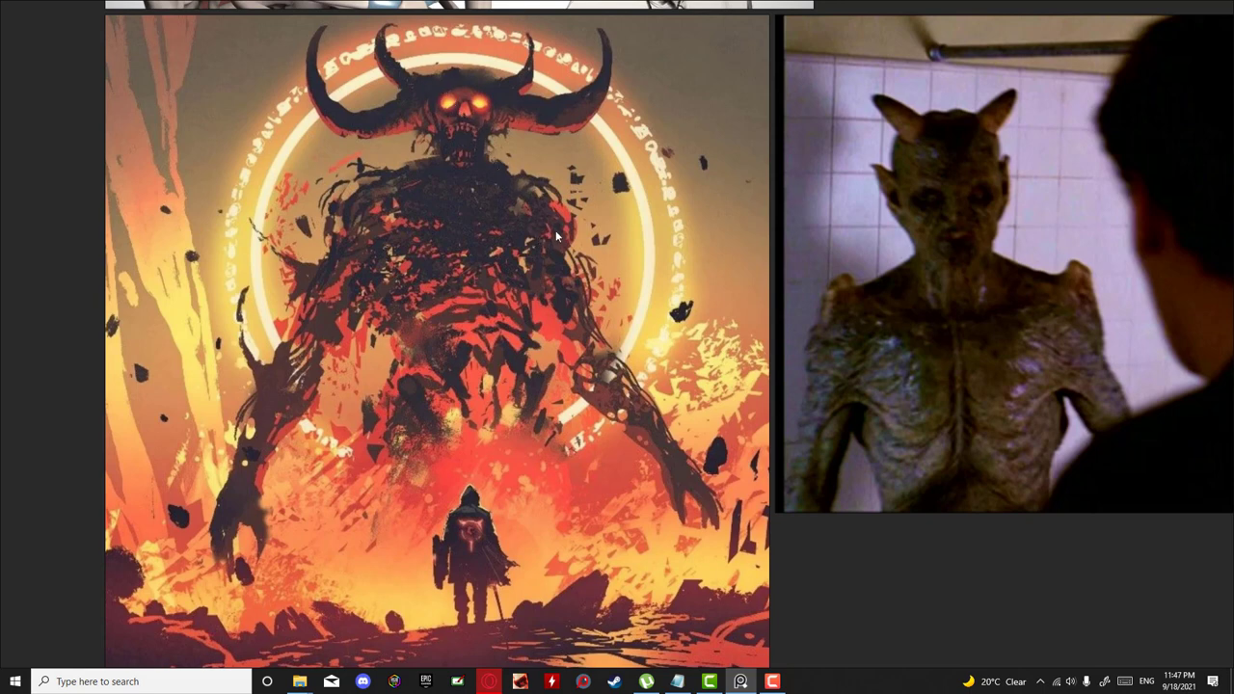
pyautogui.hscroll(3, 628, 255)
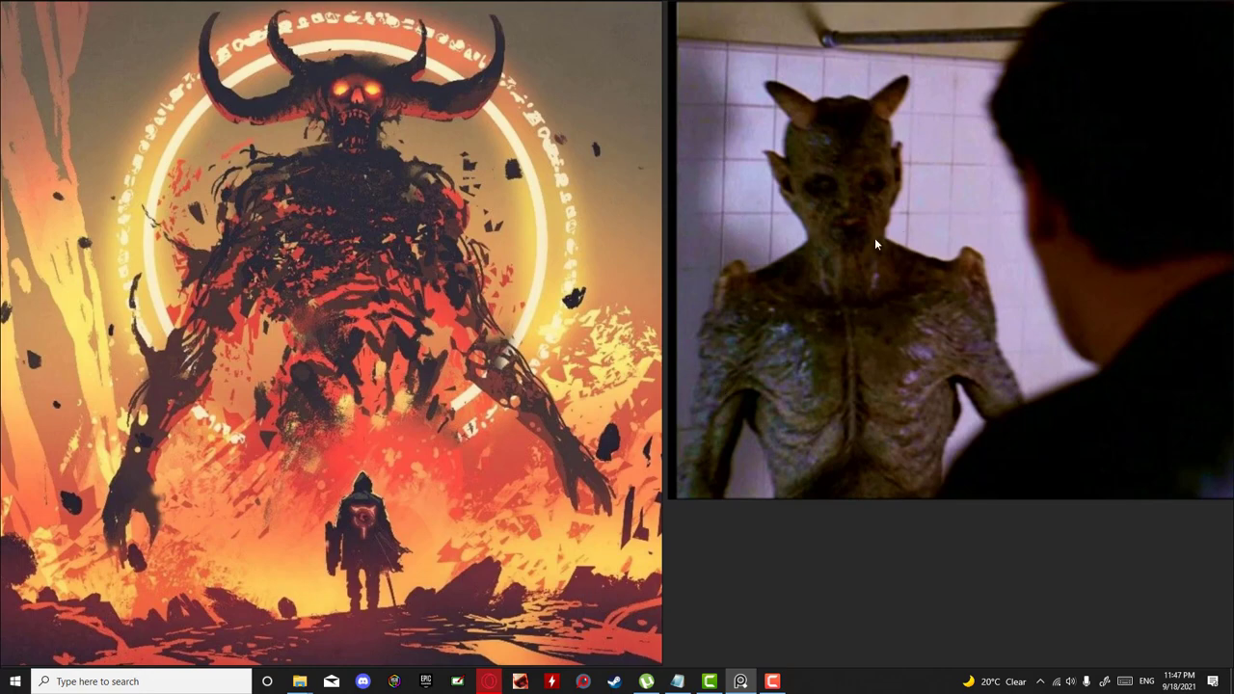
pyautogui.scroll(-3, 865, 248)
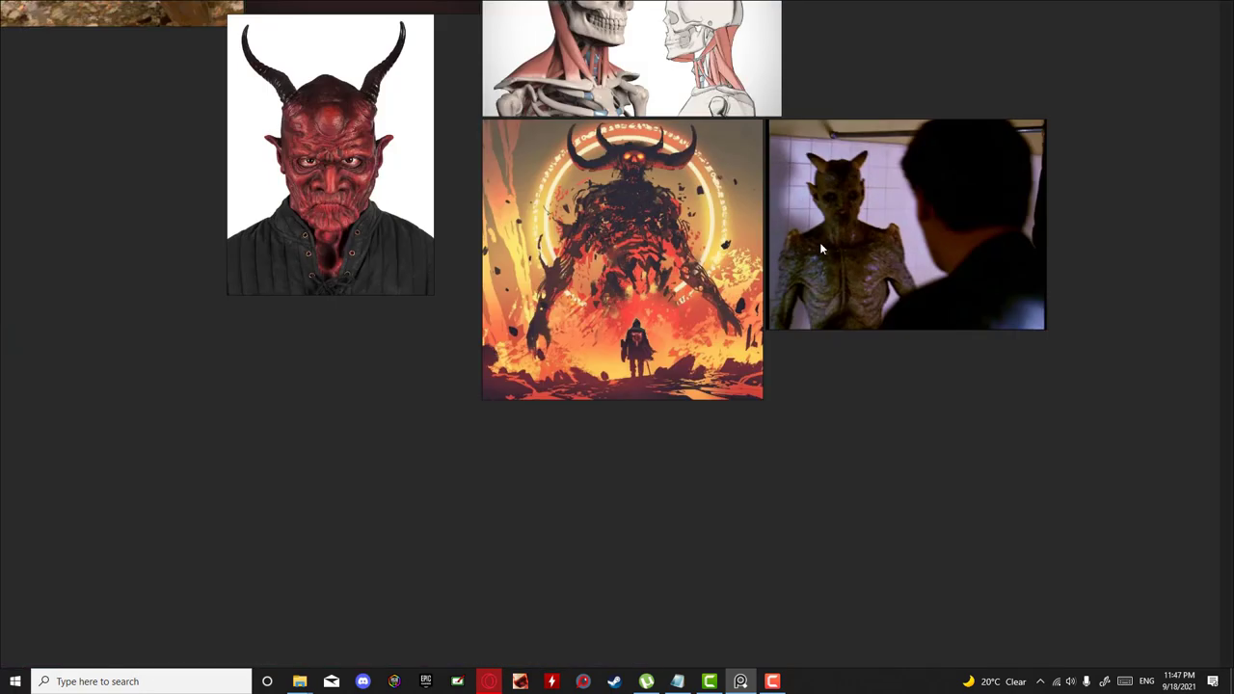
pyautogui.scroll(2, 820, 242)
pyautogui.scroll(2, 844, 229)
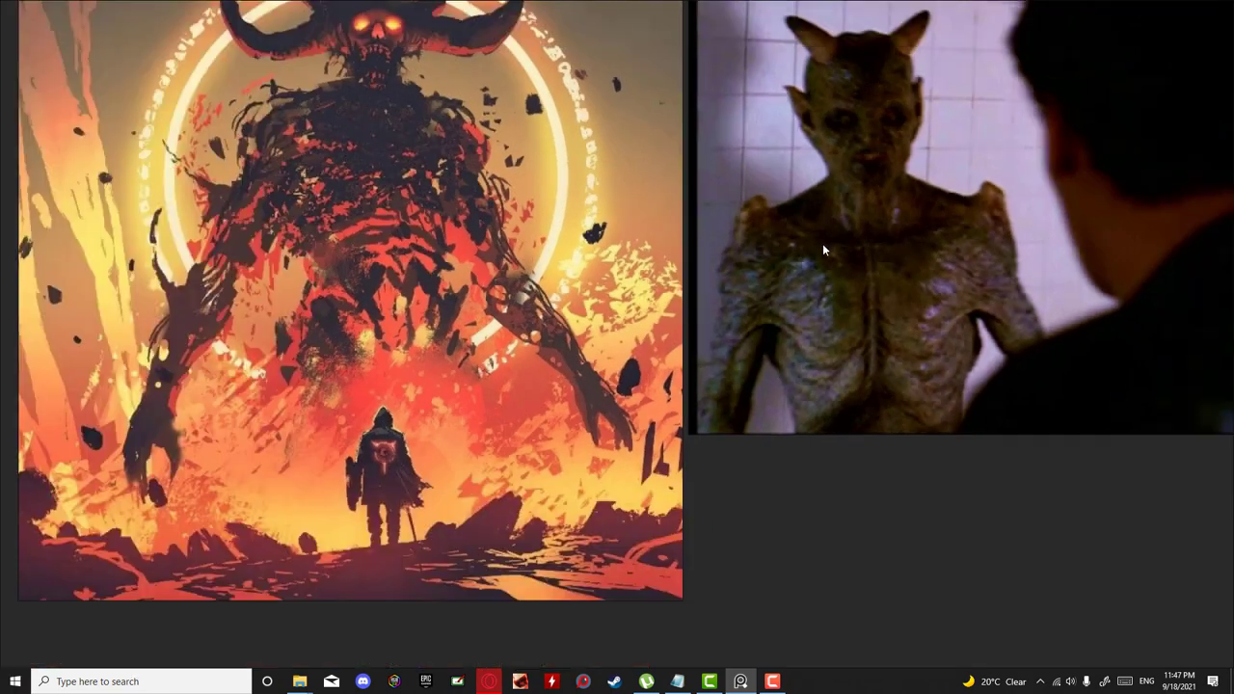
pyautogui.scroll(-3, 822, 243)
pyautogui.scroll(1, 822, 244)
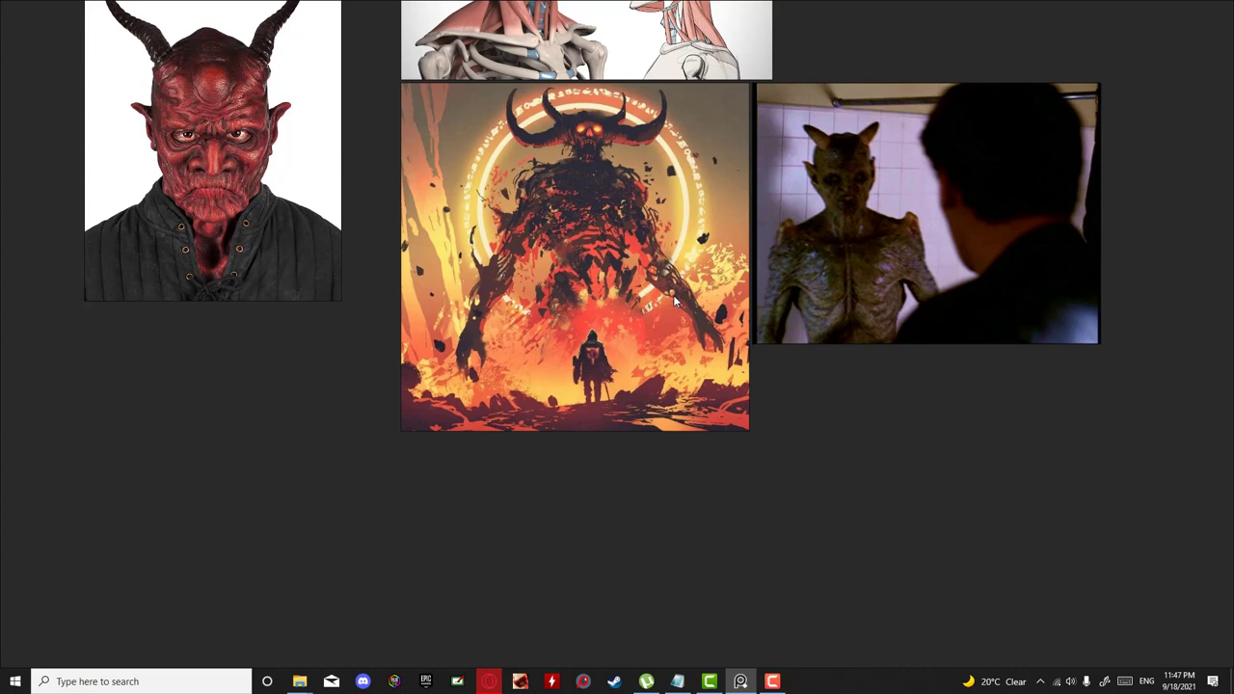
pyautogui.scroll(2, 660, 311)
pyautogui.scroll(-4, 667, 291)
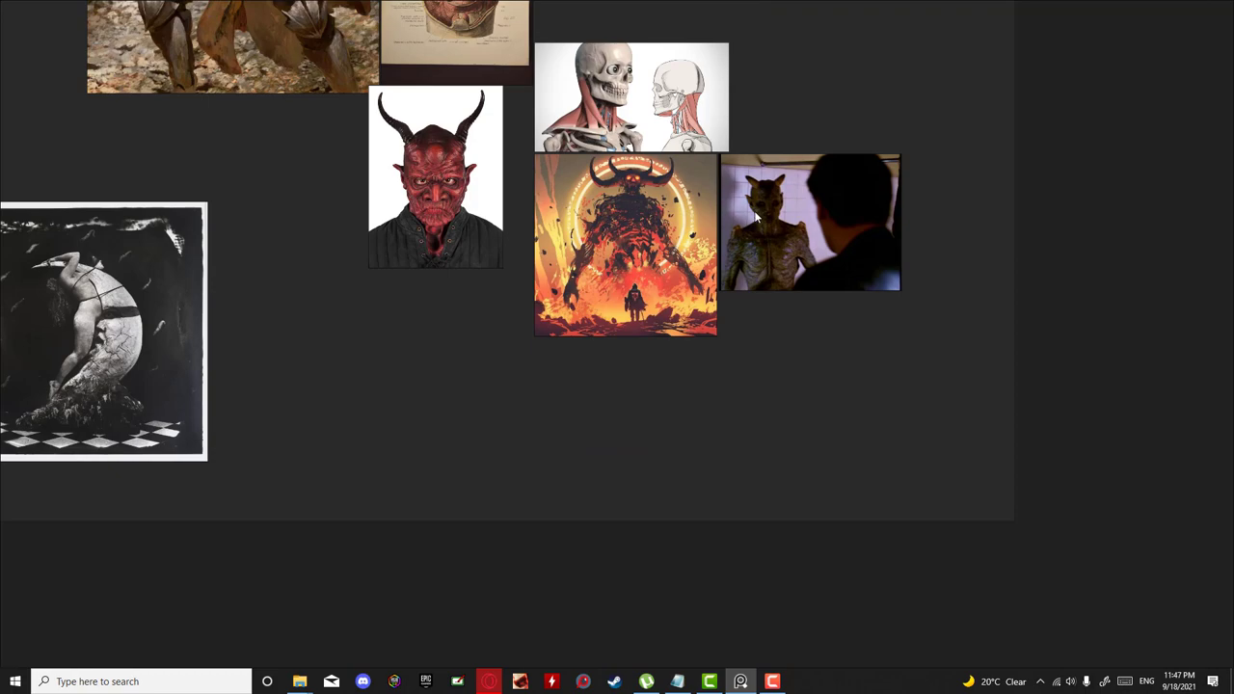
pyautogui.scroll(-5, 459, 189)
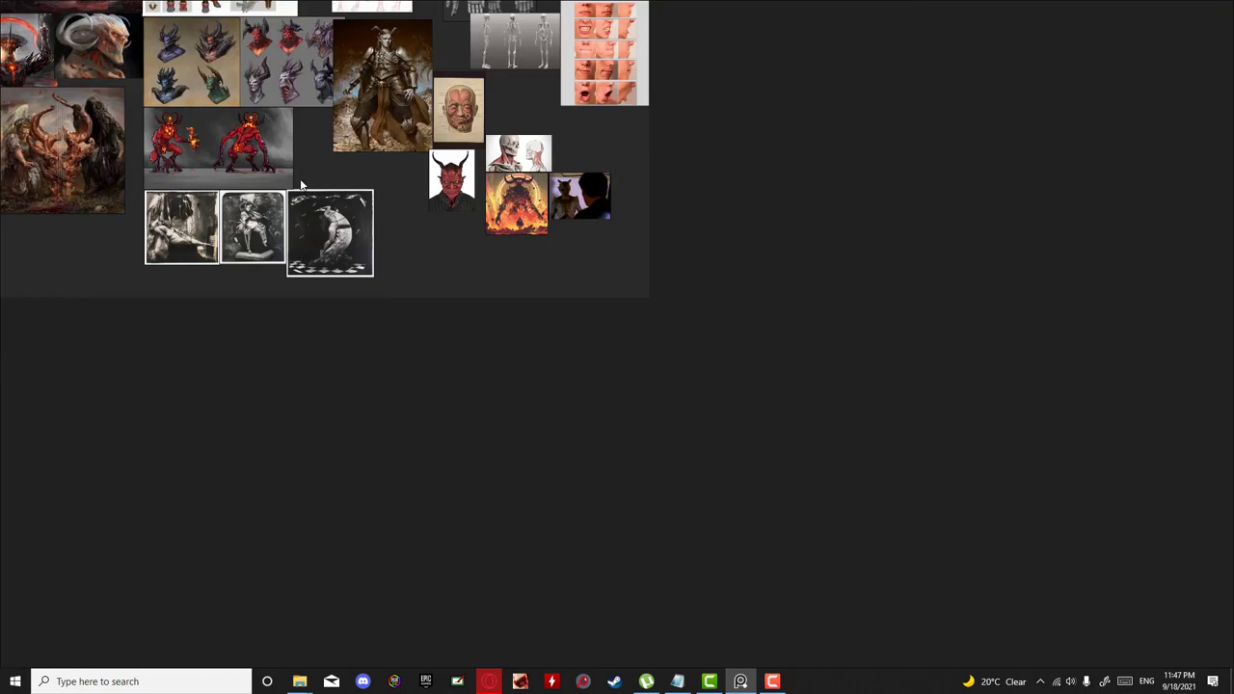
pyautogui.scroll(3, 311, 152)
# Zoom out and pan until the entire reference board is visible
pyautogui.moveTo(318, 146); pyautogui.dragTo(390, 298)
pyautogui.scroll(-3, 394, 276)
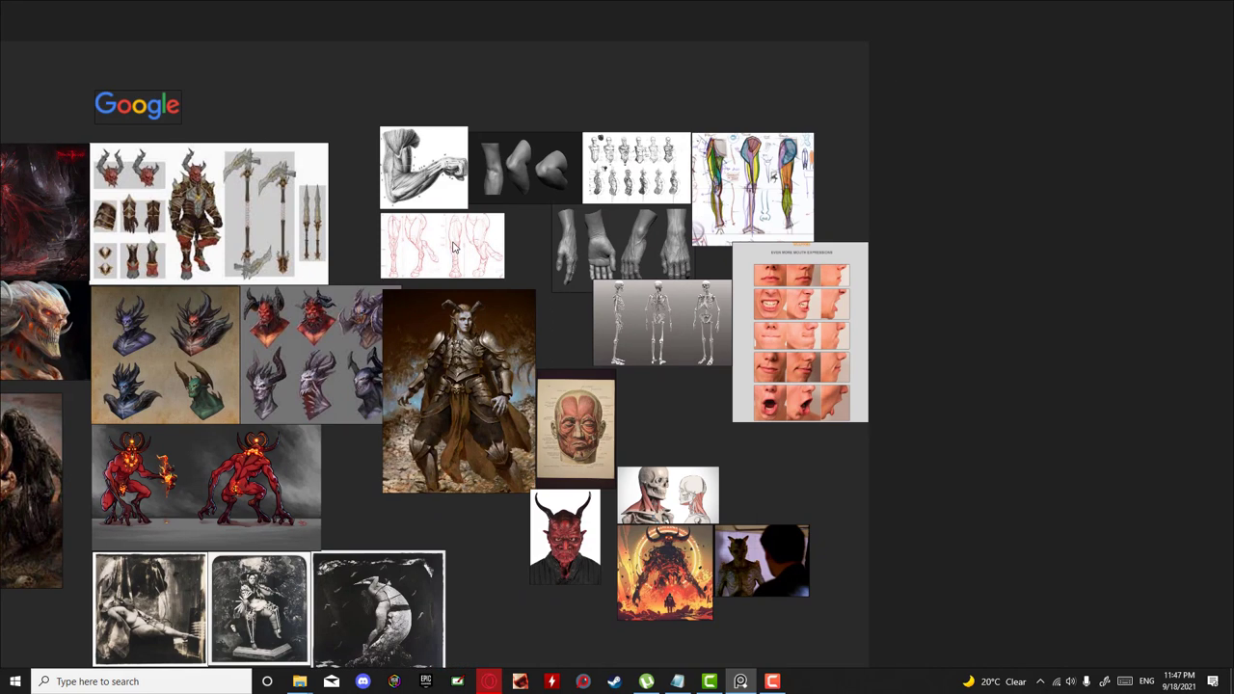
pyautogui.moveTo(150, 293); pyautogui.dragTo(430, 220)
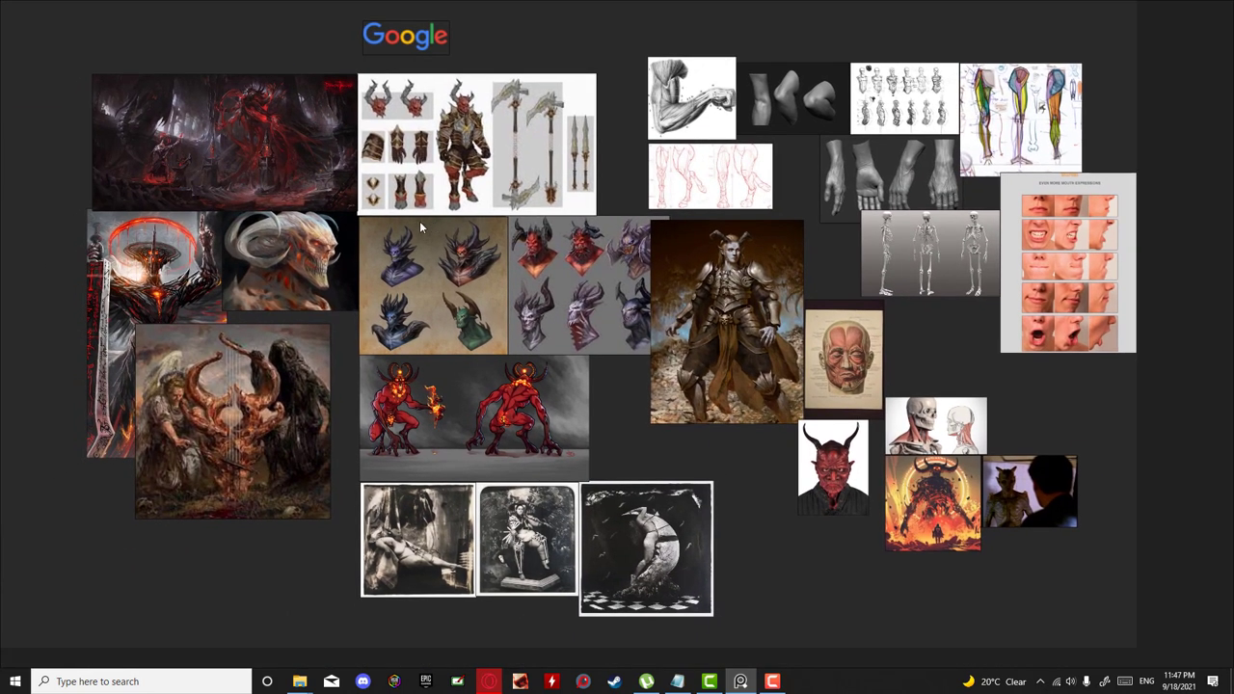